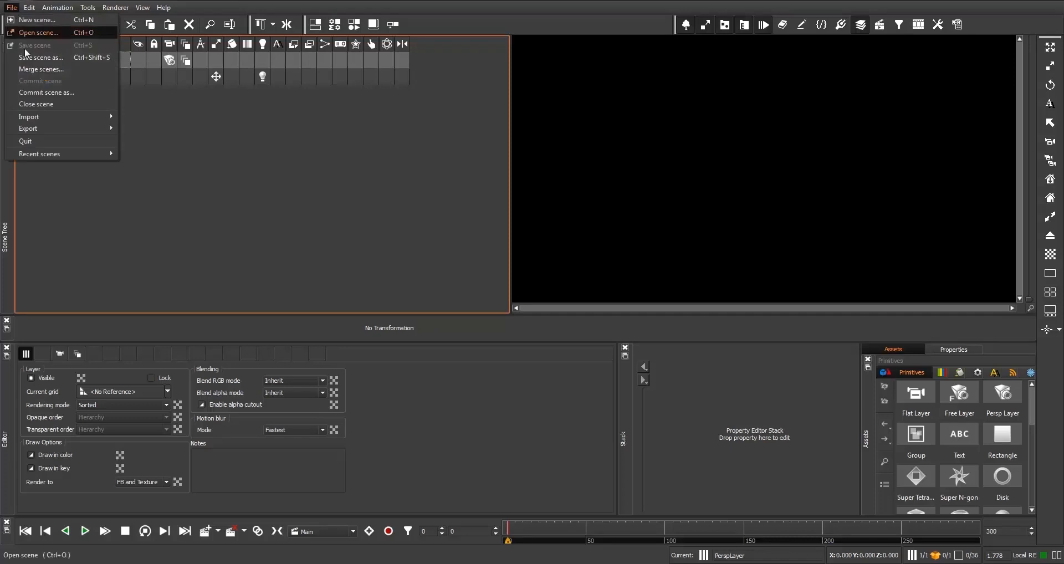
- Import the Avent.obj model from the G:\Temp\Avent folder using Import Geometry 3D and process it
mouse_move(86, 116)
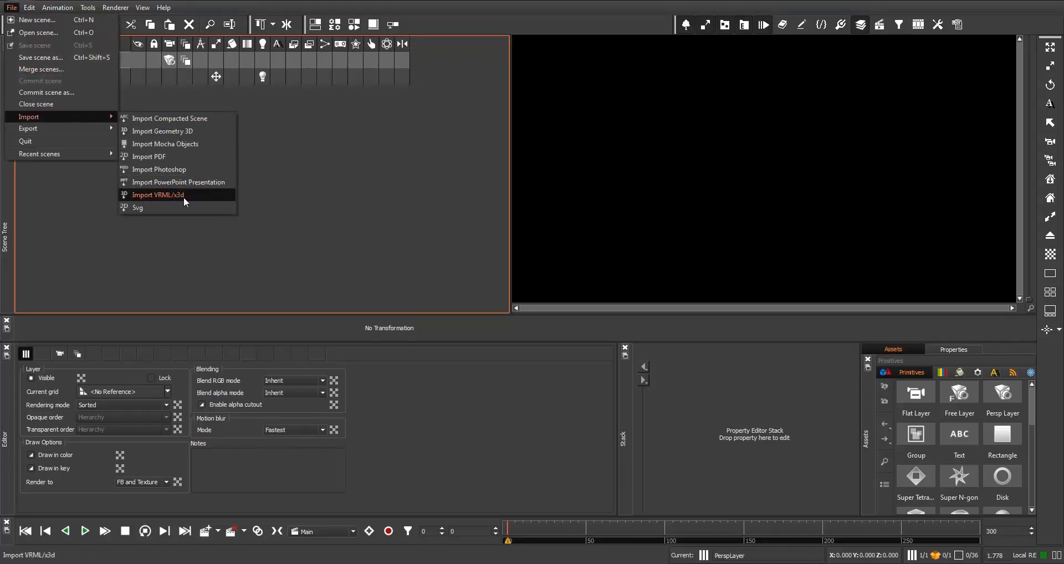
left_click(169, 132)
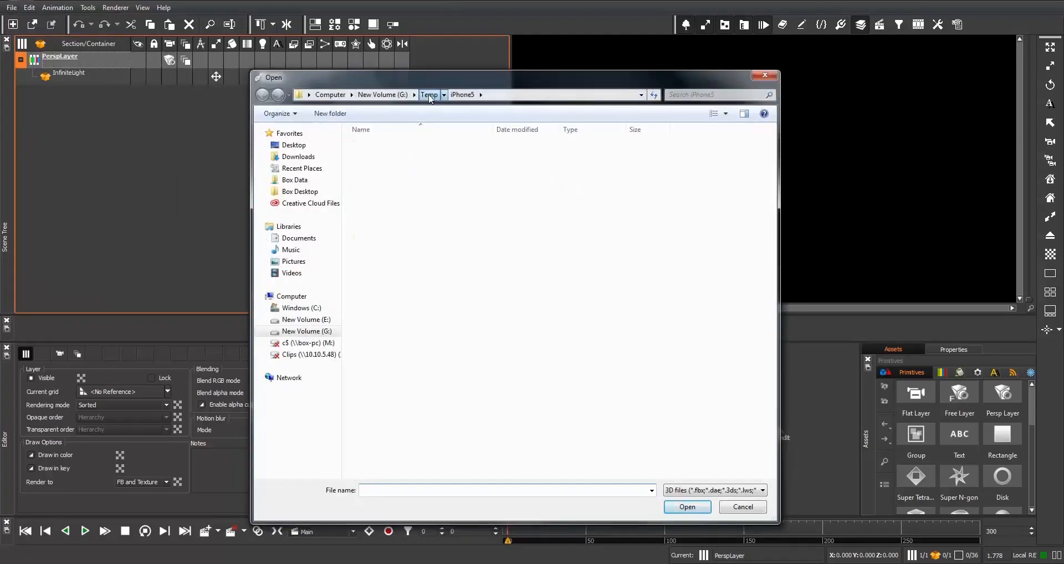
left_click(429, 95)
left_click(688, 490)
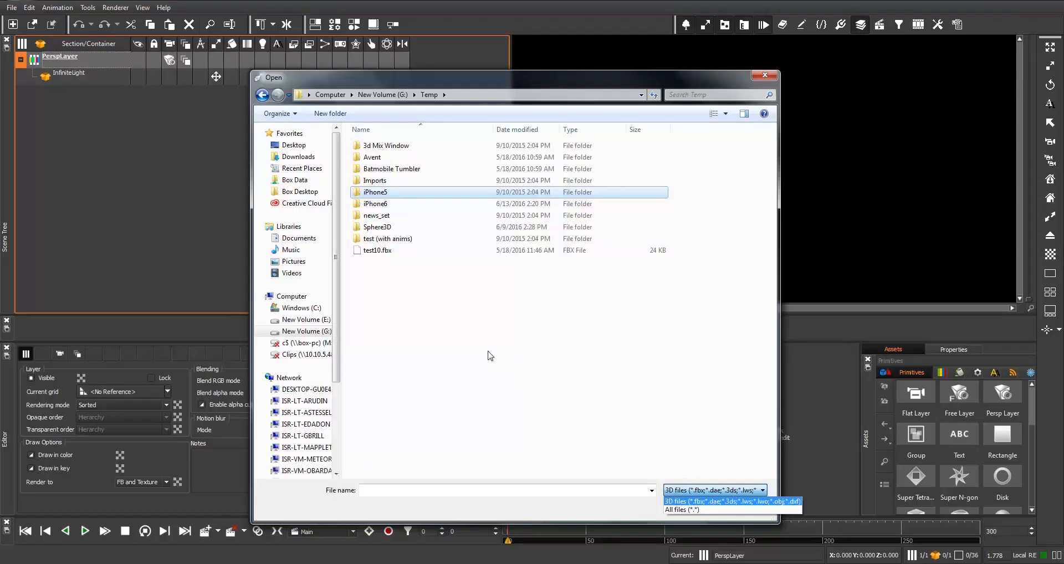
left_click(383, 160)
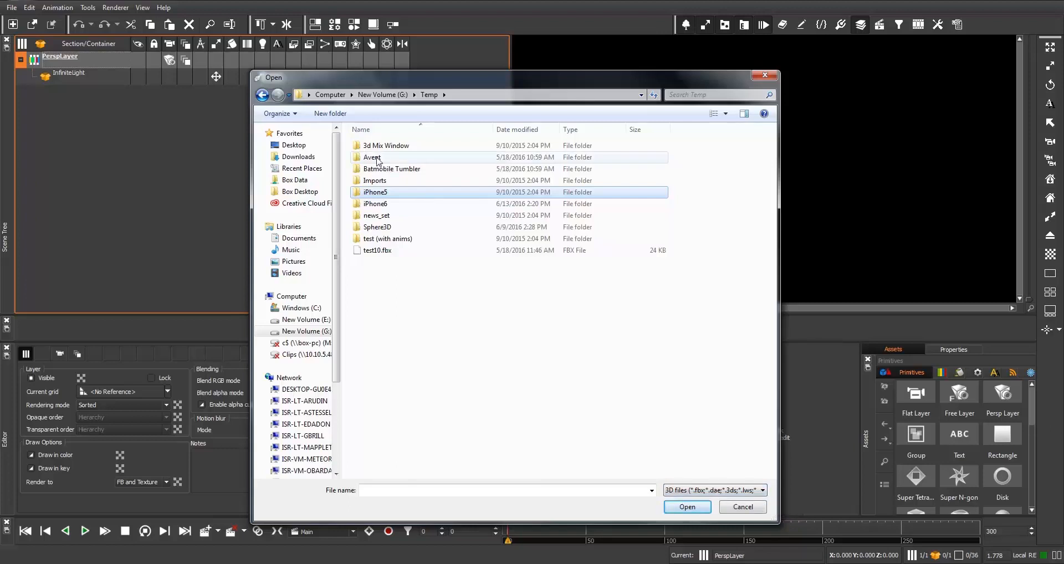
double_click(383, 161)
left_click(379, 160)
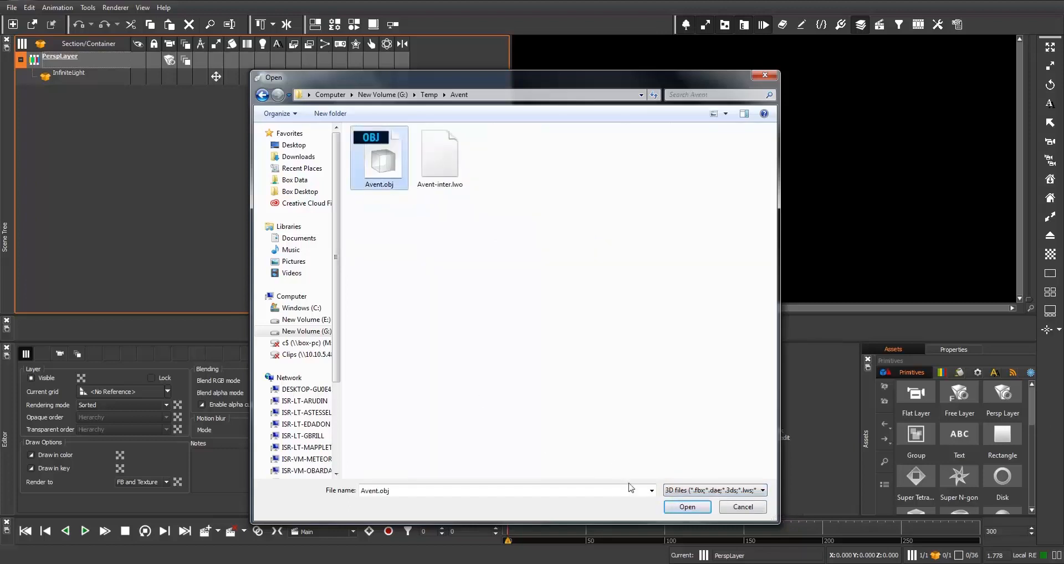
left_click(686, 507)
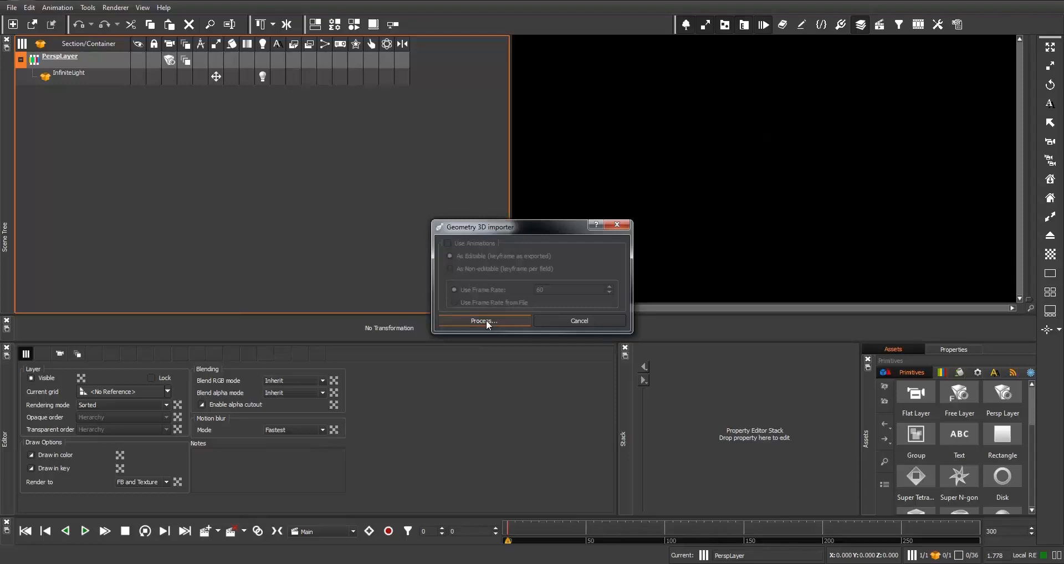
left_click(486, 321)
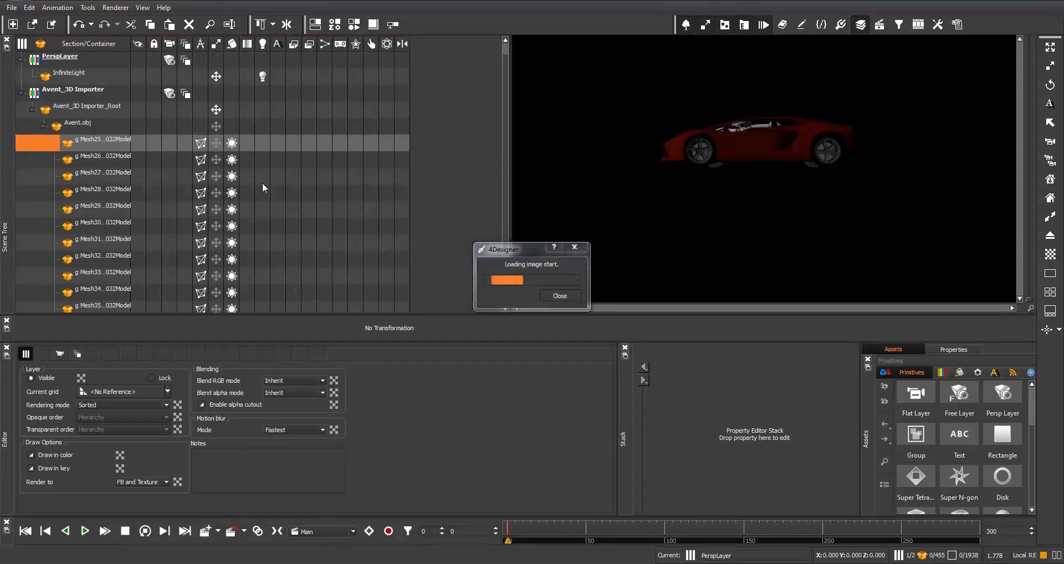
- Rotate the Avent 3D importer root to about 43° on X and 23° on Y
scroll(257, 171, "down", 6)
scroll(245, 129, "down", 20)
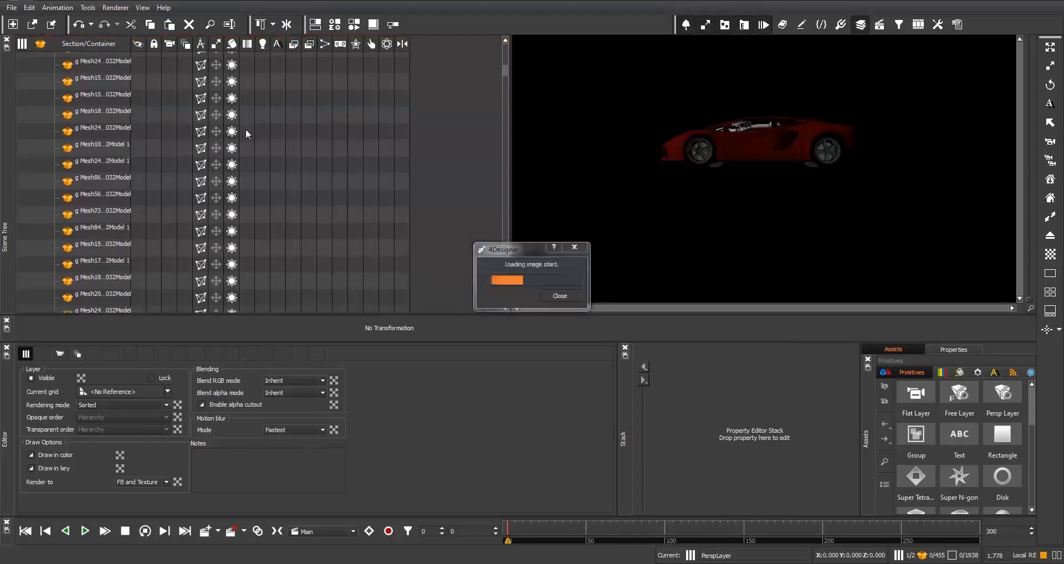
scroll(245, 129, "down", 10)
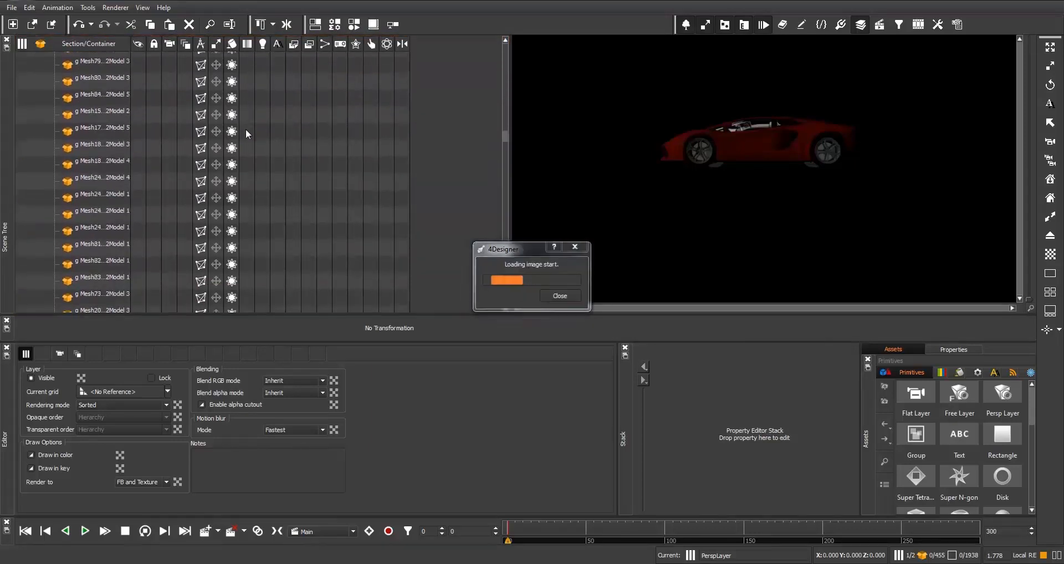
scroll(245, 128, "down", 5)
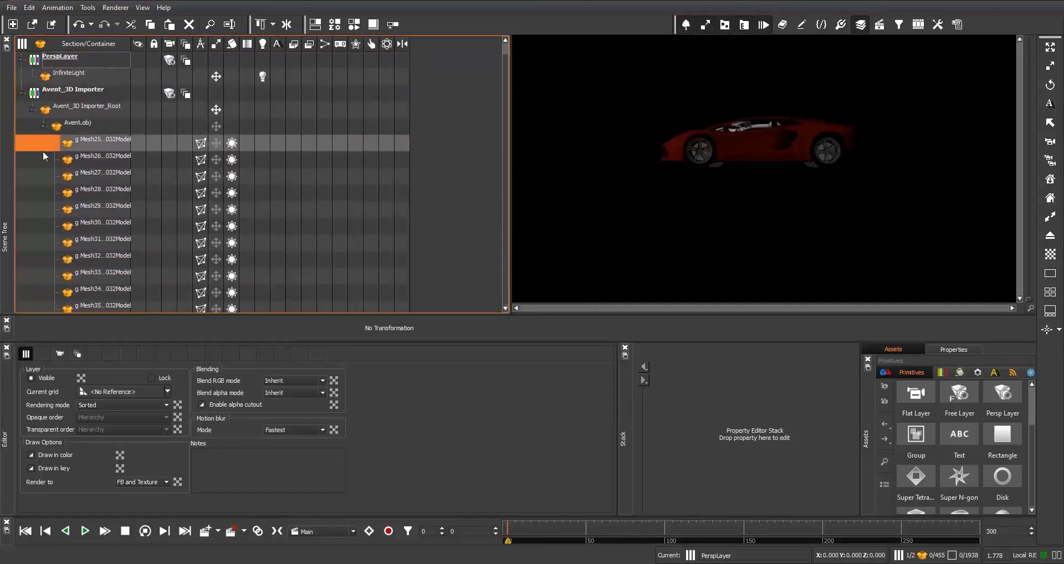
left_click(89, 107)
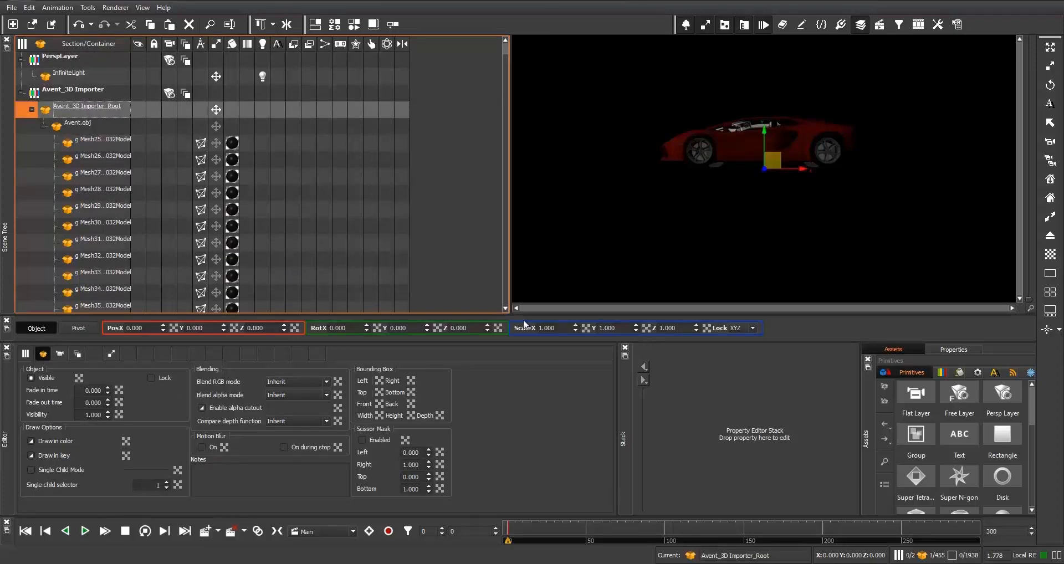
left_click_drag(414, 331, 349, 245)
left_click_drag(351, 330, 355, 167)
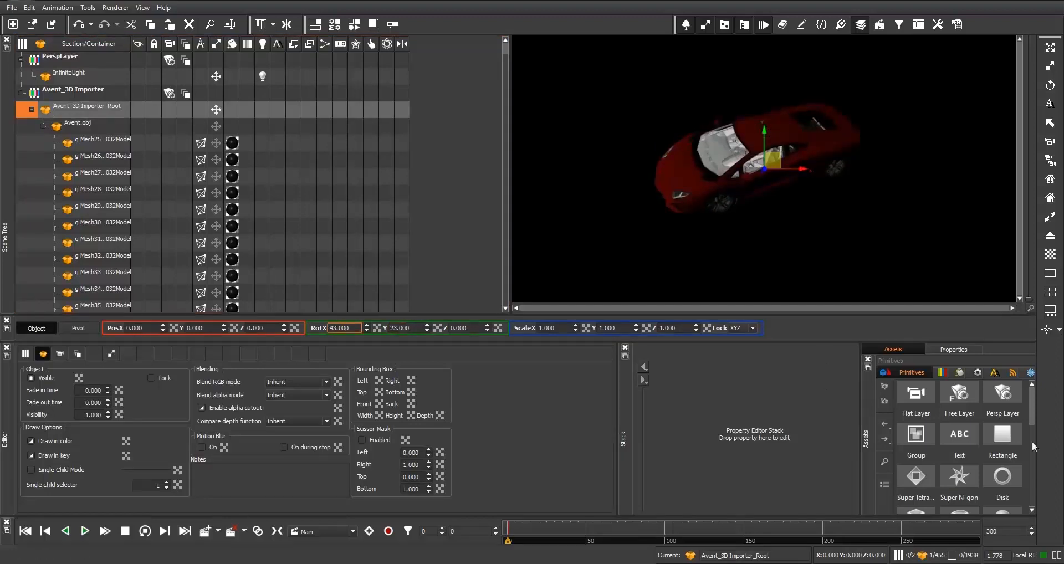
- Add a second InfiniteLight to the PerspLayer and set its Y rotation to 45°
scroll(1009, 469, "down", 5)
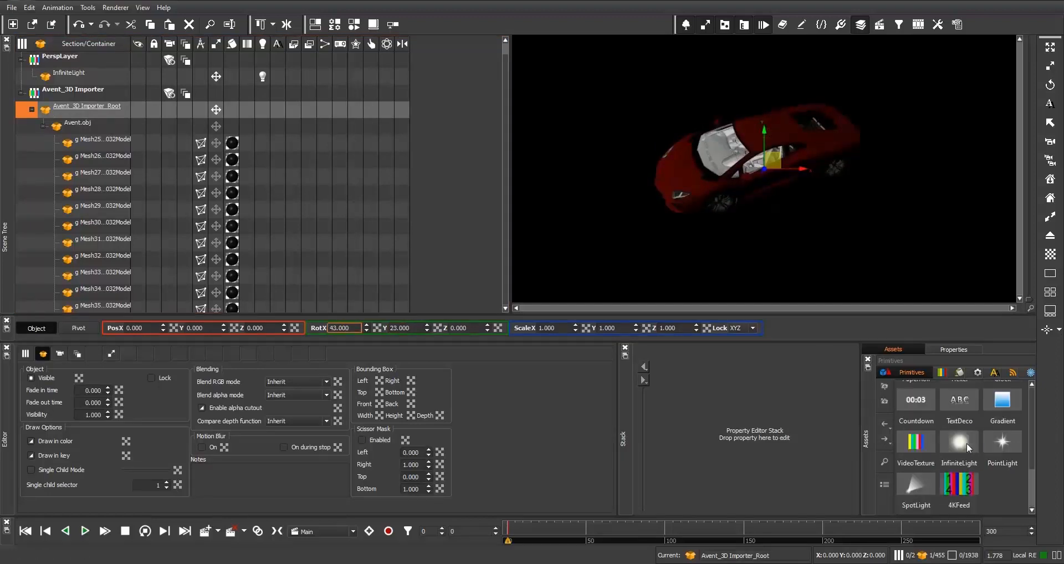
left_click_drag(963, 443, 113, 95)
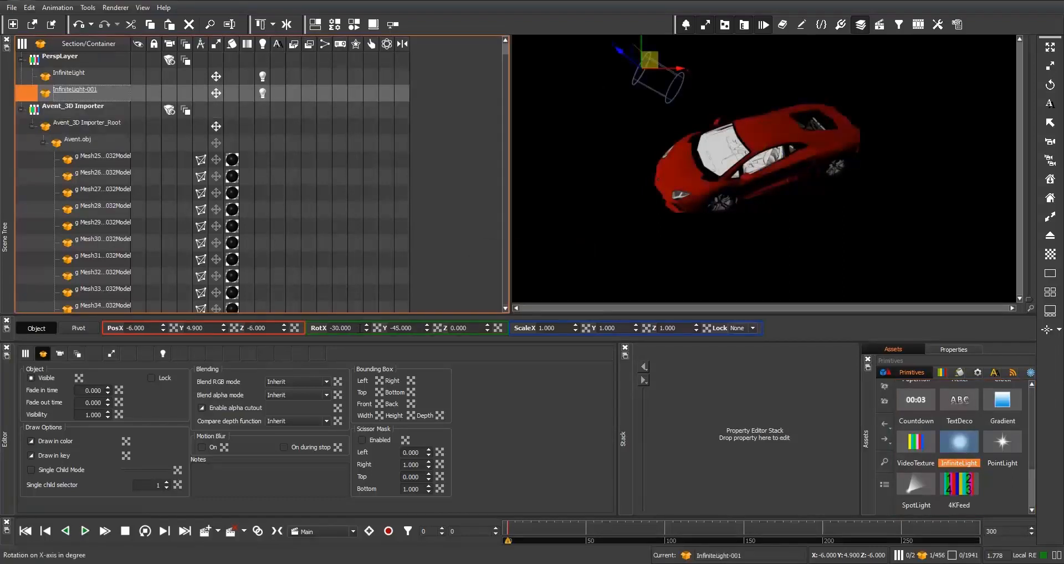
left_click(415, 328)
type("45")
key("Return")
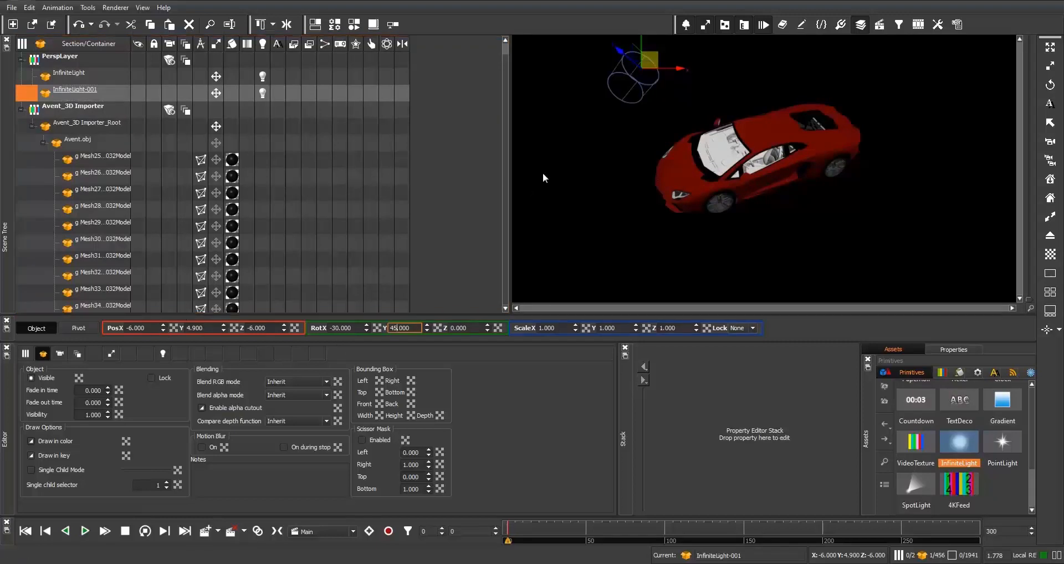
- Adjust the Avent importer root's rotation to about 19° on X and 41° on Y
left_click(86, 123)
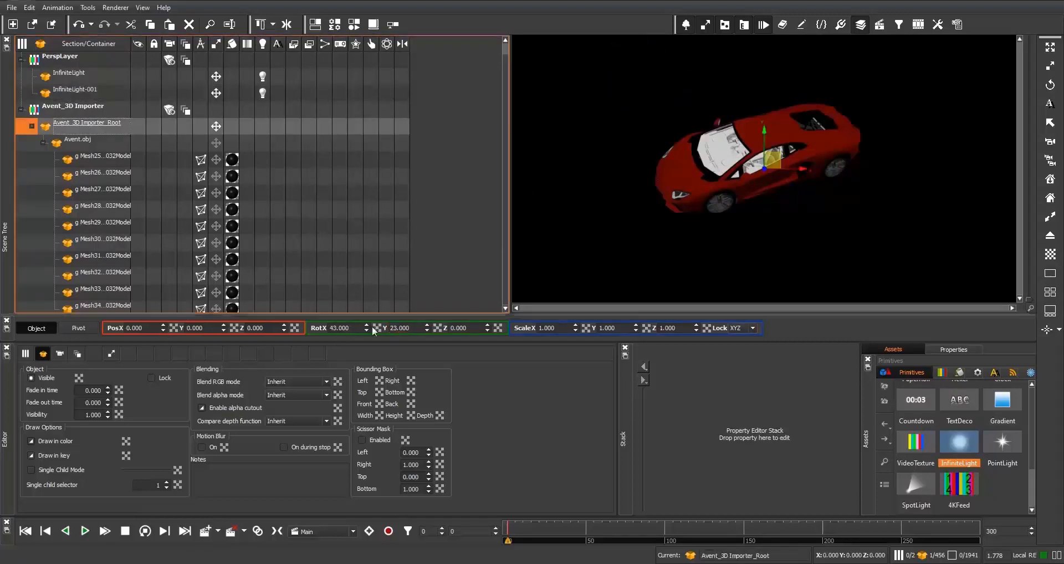
left_click_drag(353, 331, 357, 463)
left_click_drag(413, 331, 405, 234)
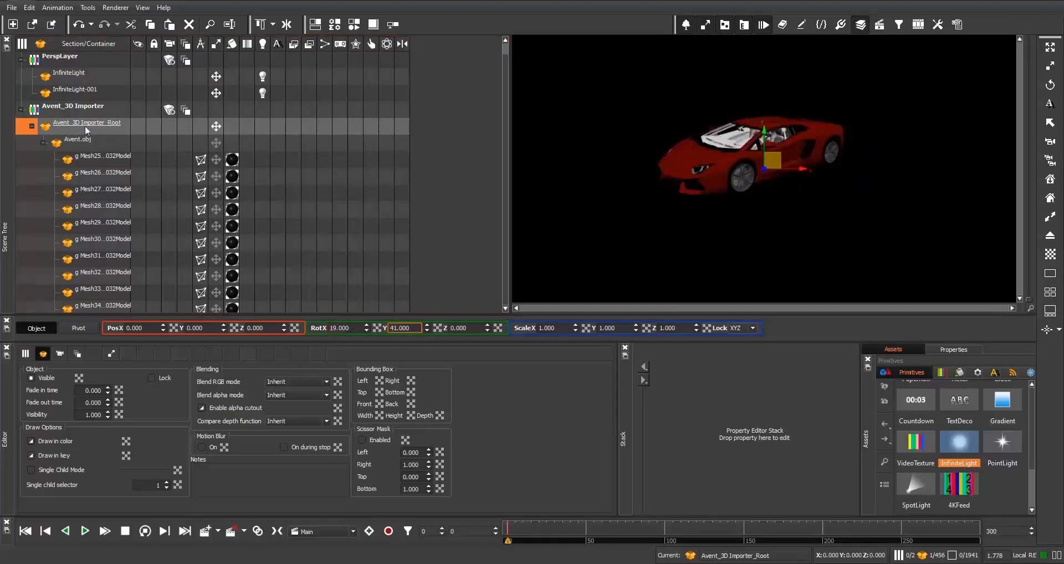
- Delete the Avent 3D importer layer from the scene
left_click(81, 109)
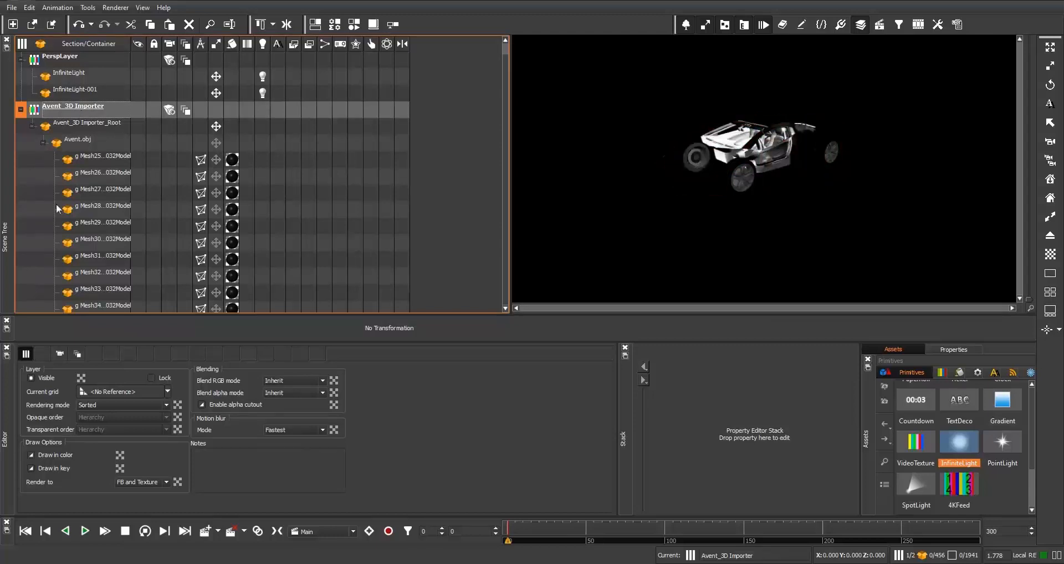
- Import Iphone5.fbx from the G:\Temp\iPhone5 folder with Import Geometry 3D and process it
left_click(10, 7)
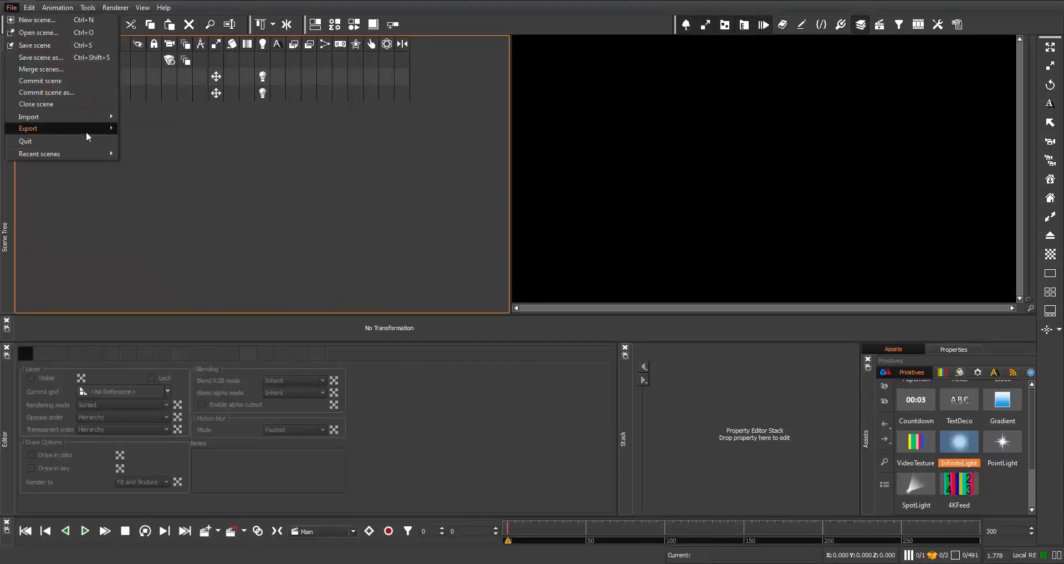
mouse_move(91, 117)
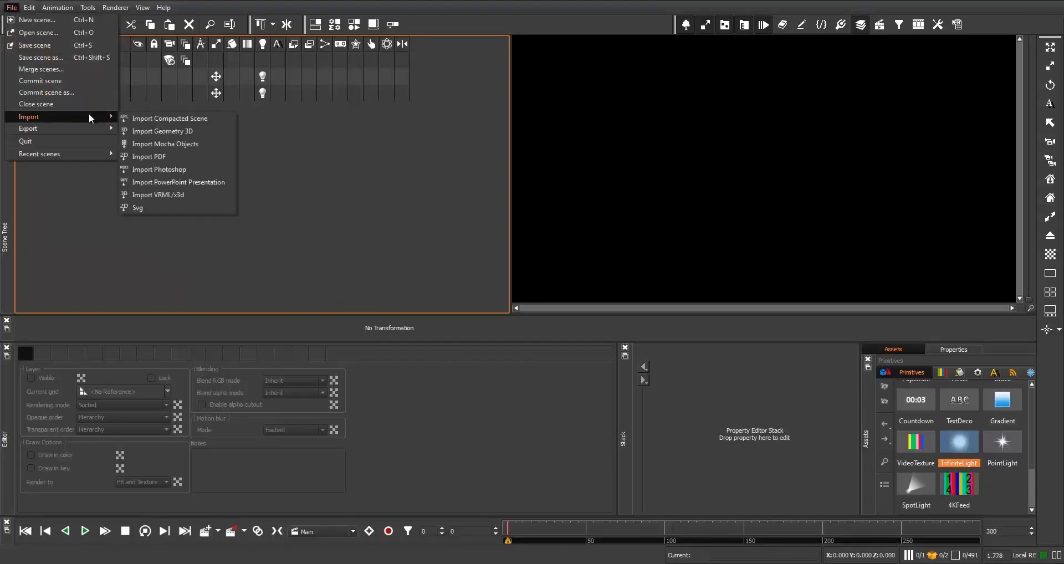
left_click(166, 132)
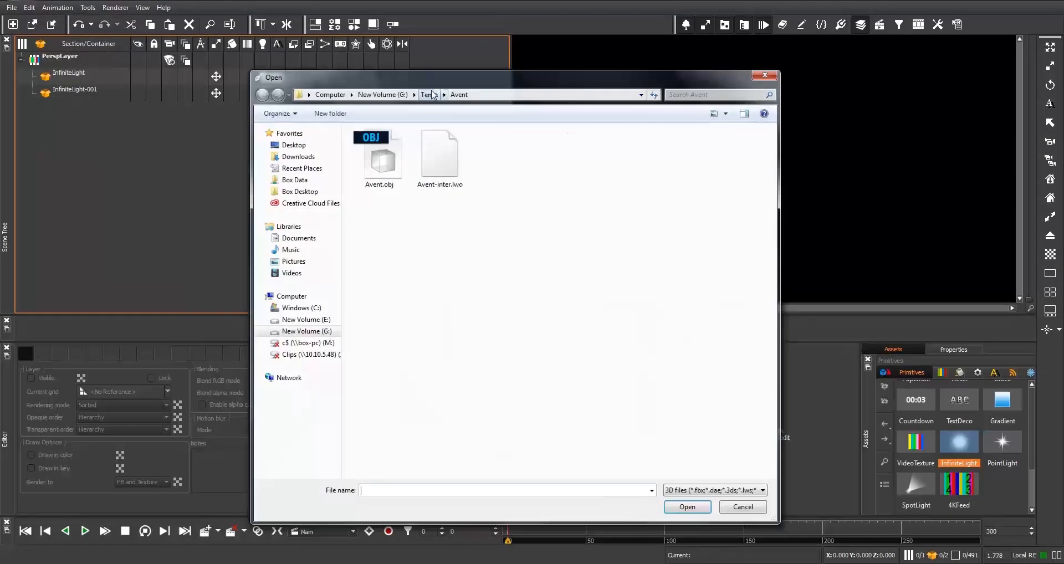
left_click(432, 94)
double_click(395, 193)
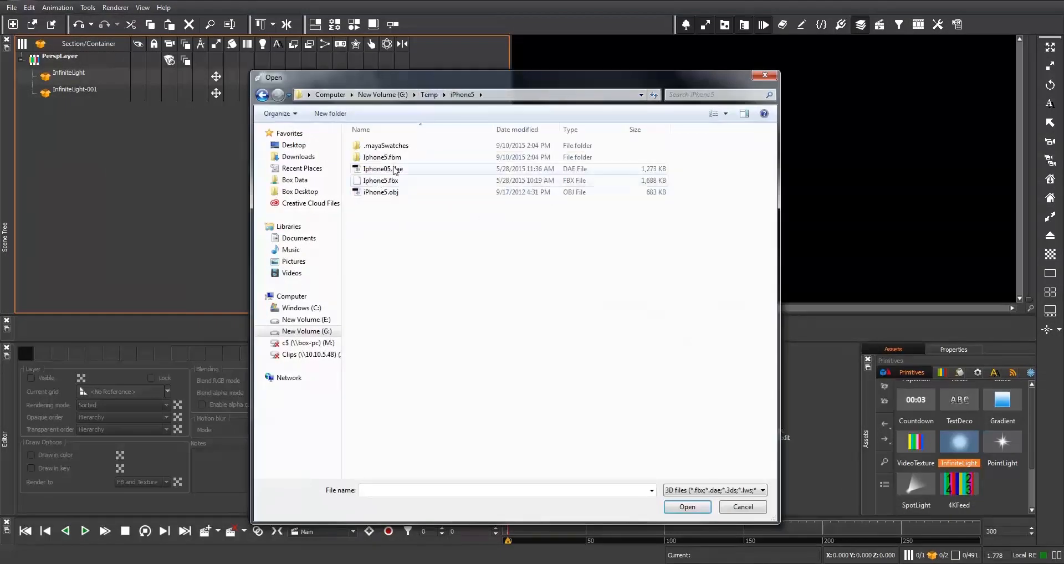
left_click(404, 181)
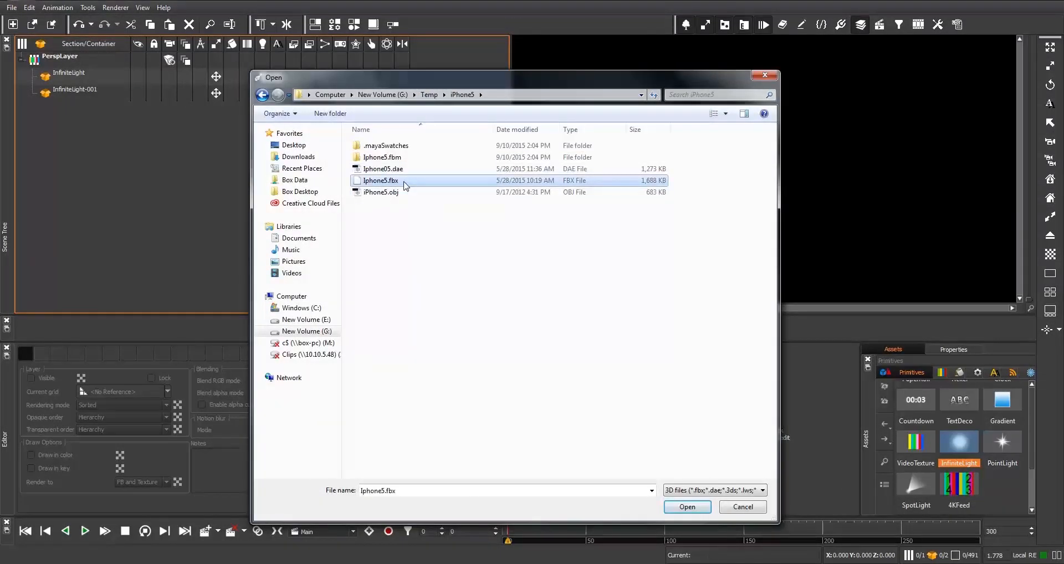
double_click(405, 182)
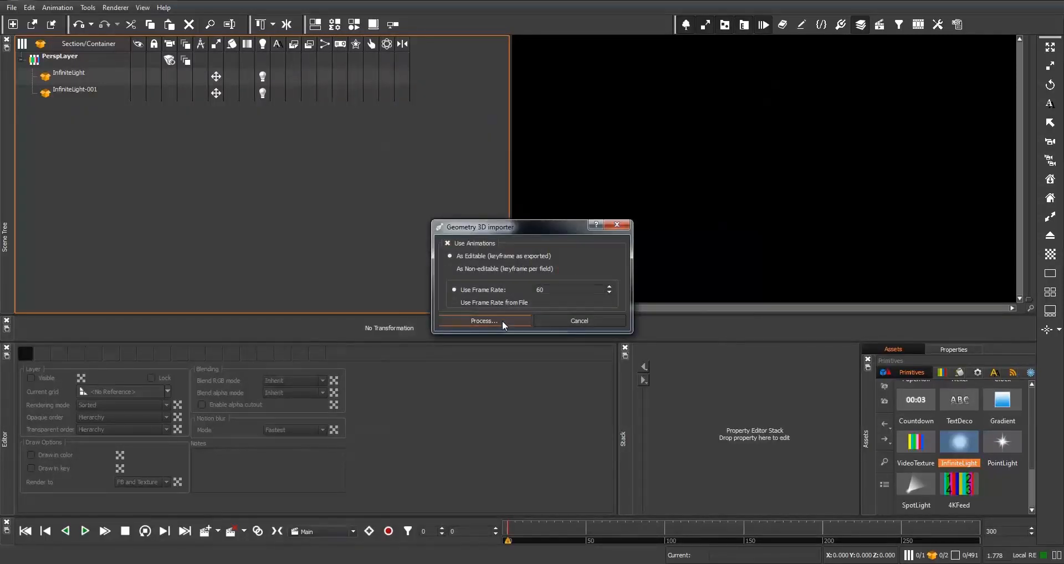
left_click(502, 321)
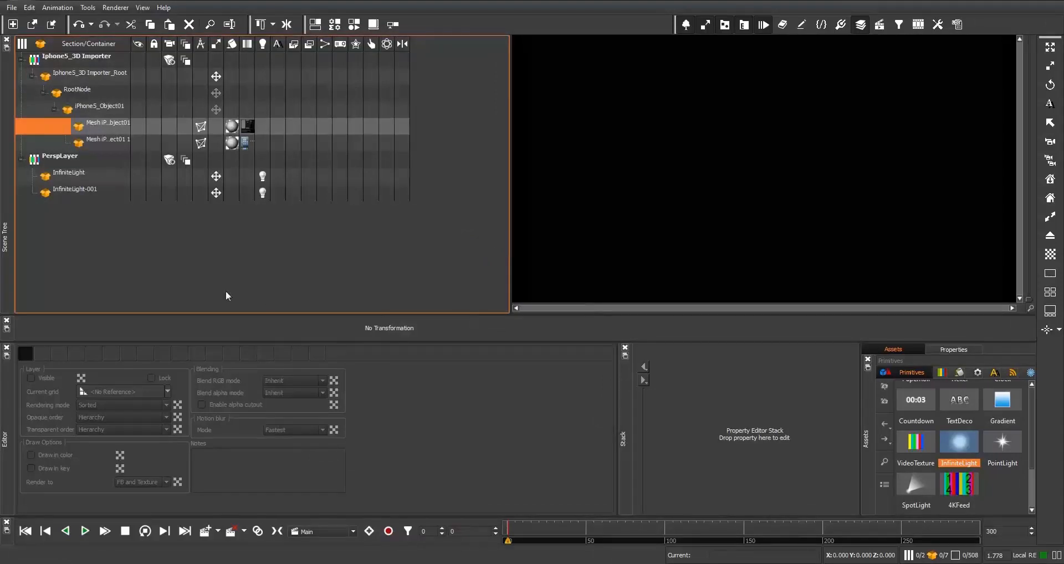
- Scale the iPhone5 importer root uniformly to 0.005 and rotate it about -1° on X and -761° on Y
left_click(85, 73)
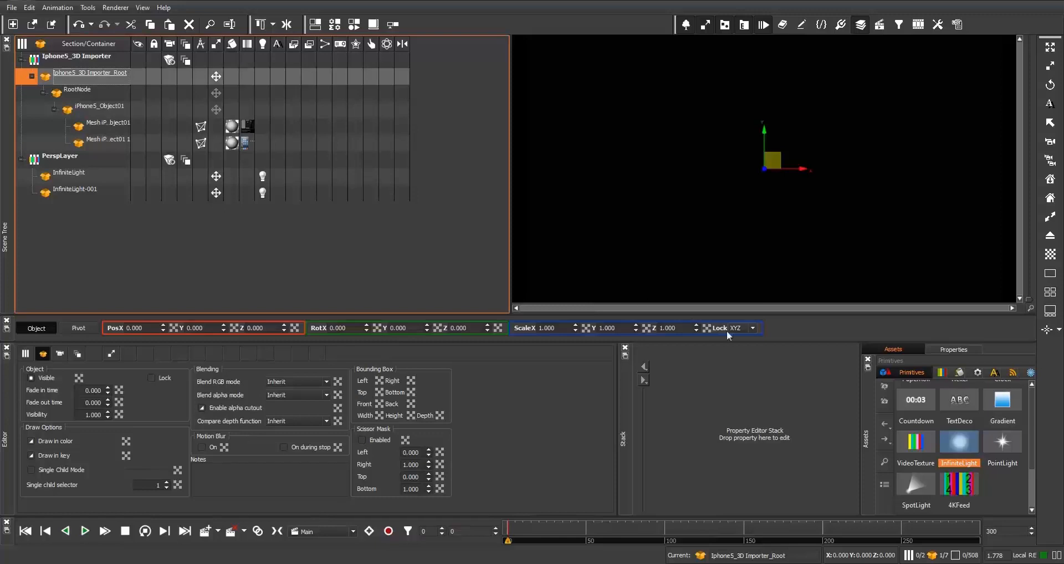
left_click(565, 329)
type("0")
key("Return")
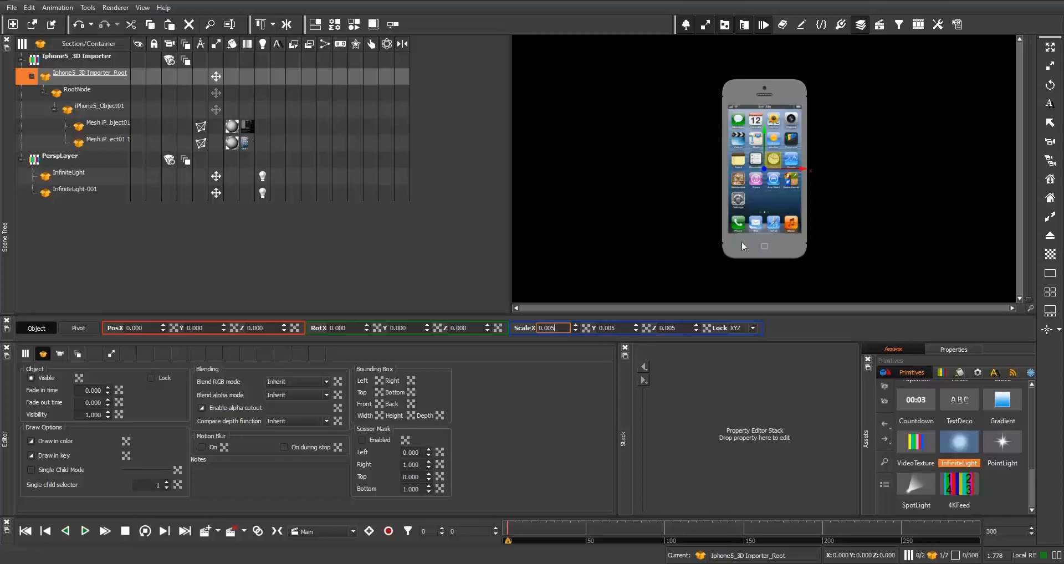
left_click_drag(399, 328, 403, 367)
mouse_move(351, 328)
left_mouse_down()
mouse_move(339, 509)
mouse_move(332, 333)
left_mouse_up()
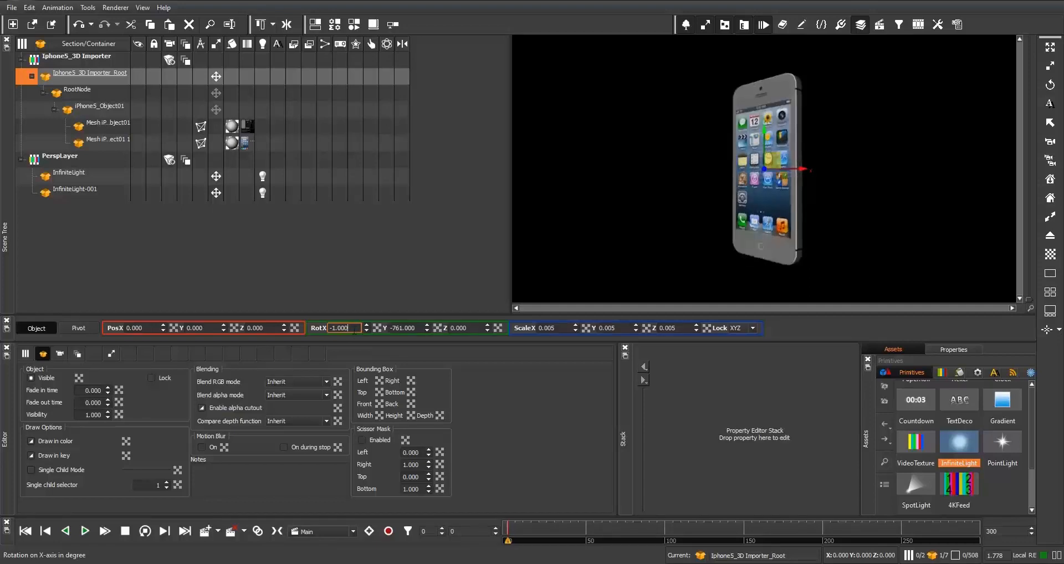
- Inspect the texture images assigned to the two iPhone mesh objects
left_click(244, 143)
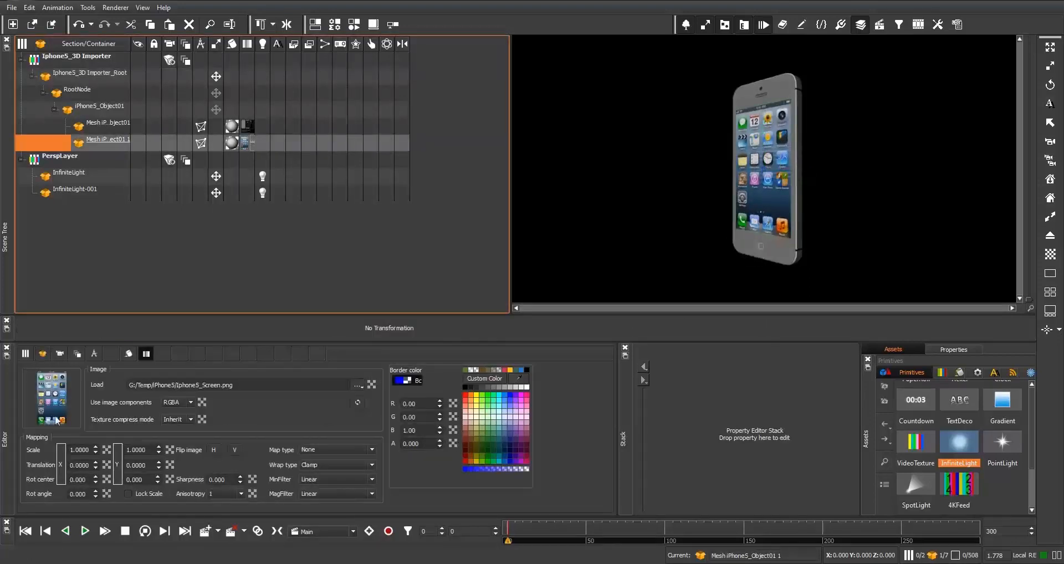
left_click(247, 127)
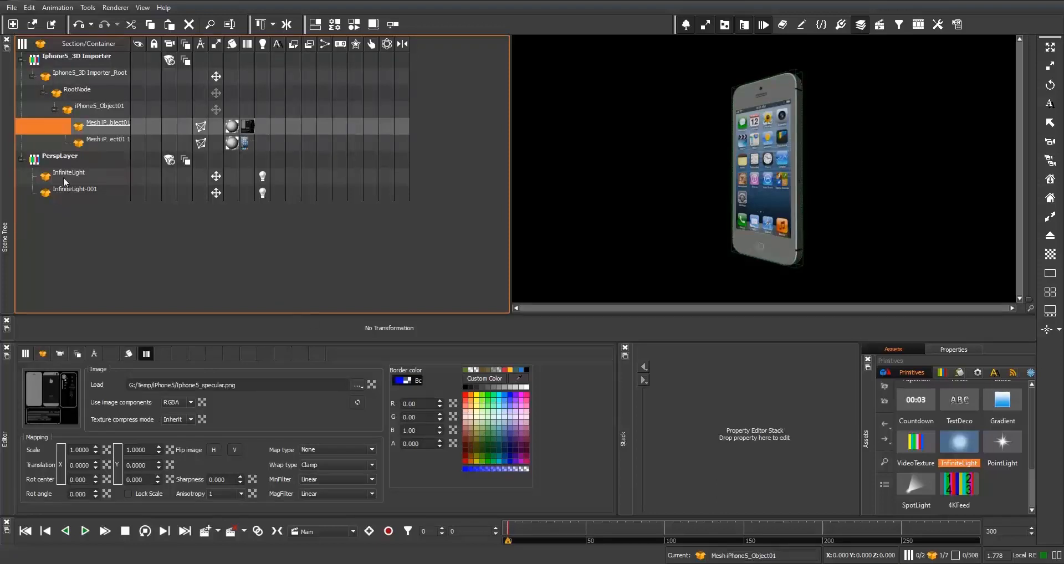
- Mirror the iPhone5 importer root vertically with the Mirror Tool
left_click(76, 78)
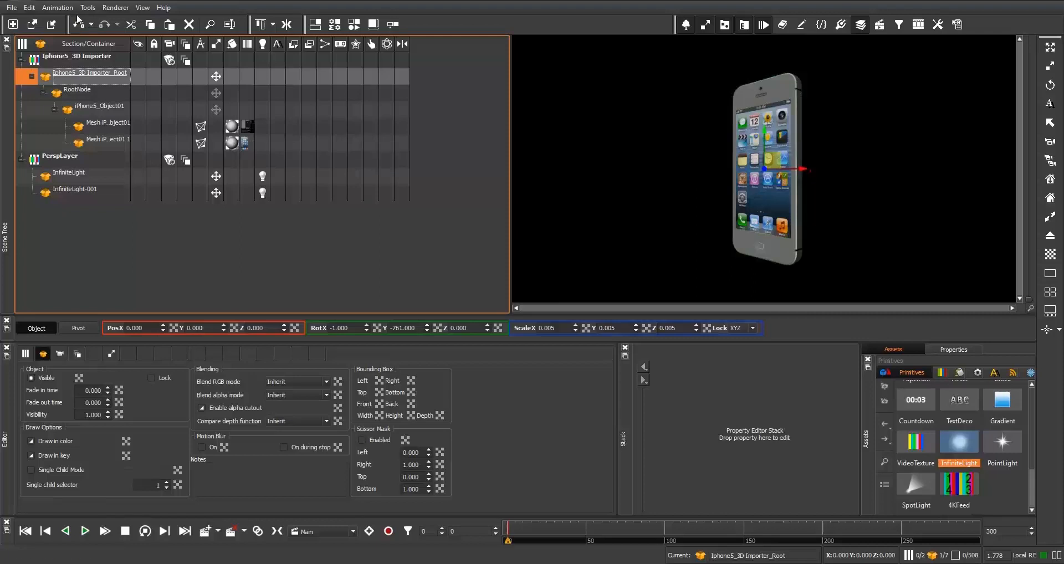
left_click(288, 25)
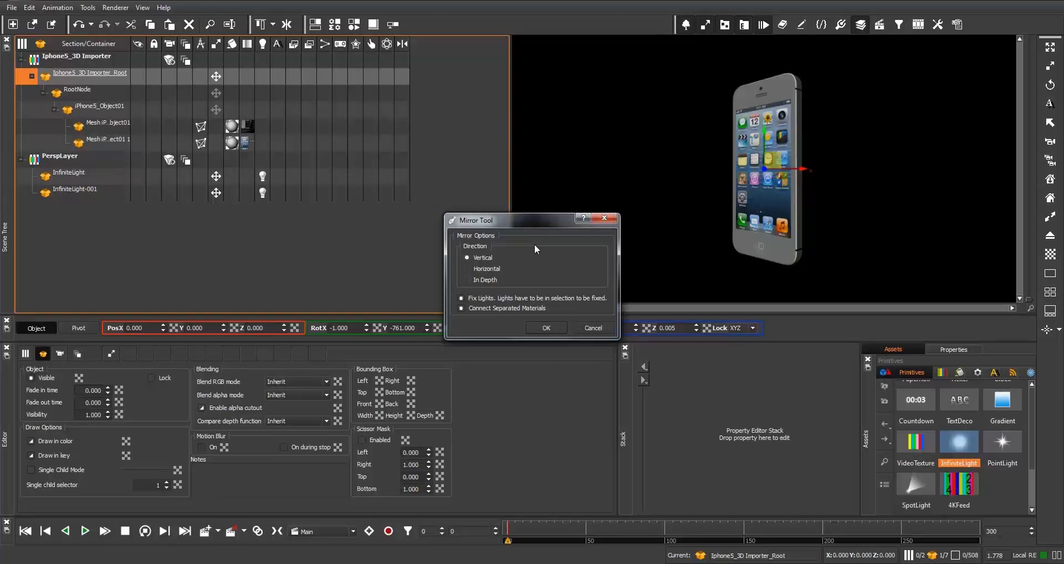
left_click(547, 329)
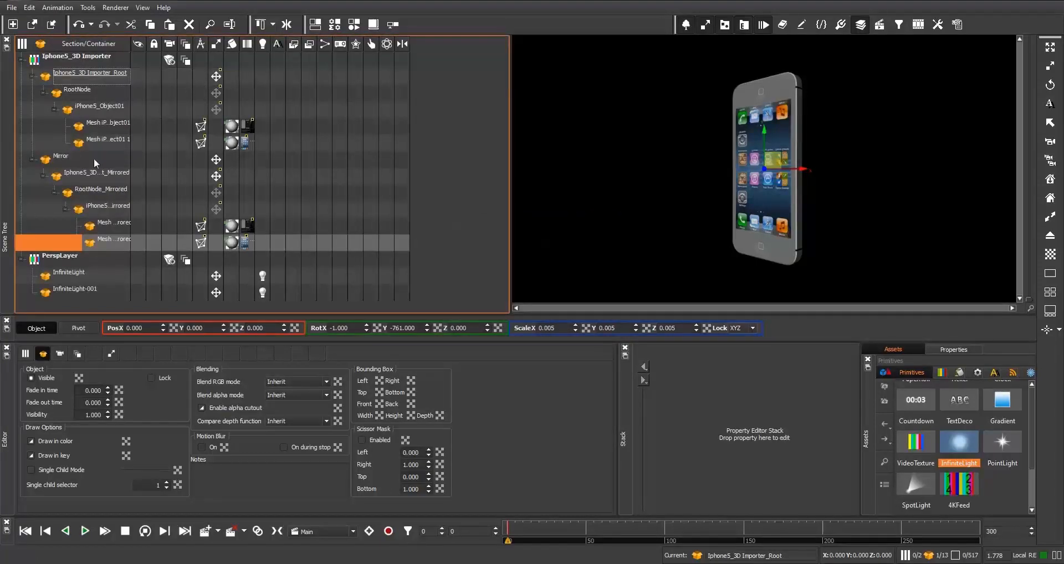
- Move the original iPhone root to Y 2.7 and rotate it about 14° on X and 751° on Y
left_click(71, 77)
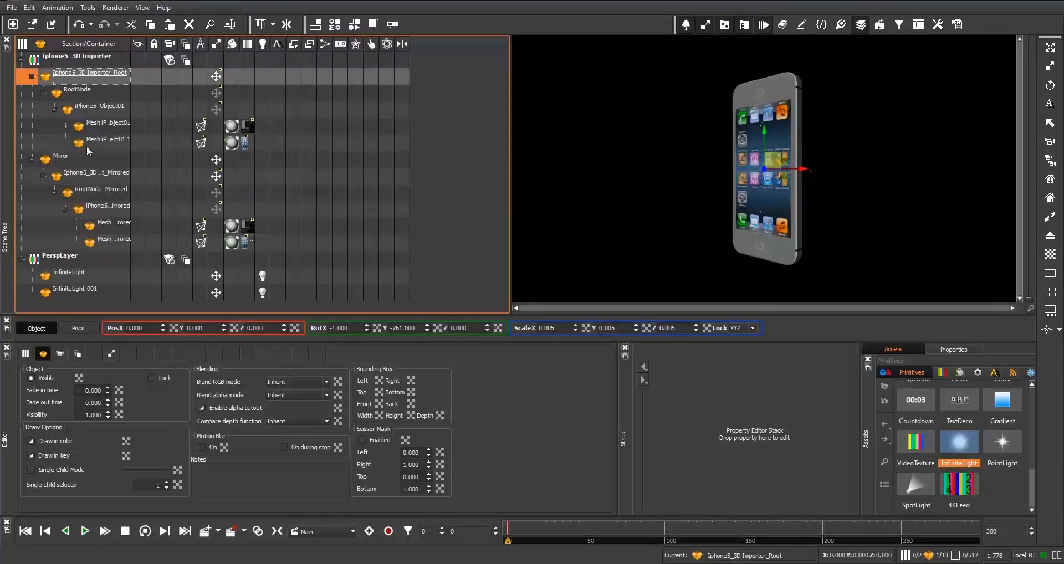
left_click_drag(224, 329, 230, 179)
left_click_drag(358, 328, 348, 244)
left_click_drag(405, 328, 415, 251)
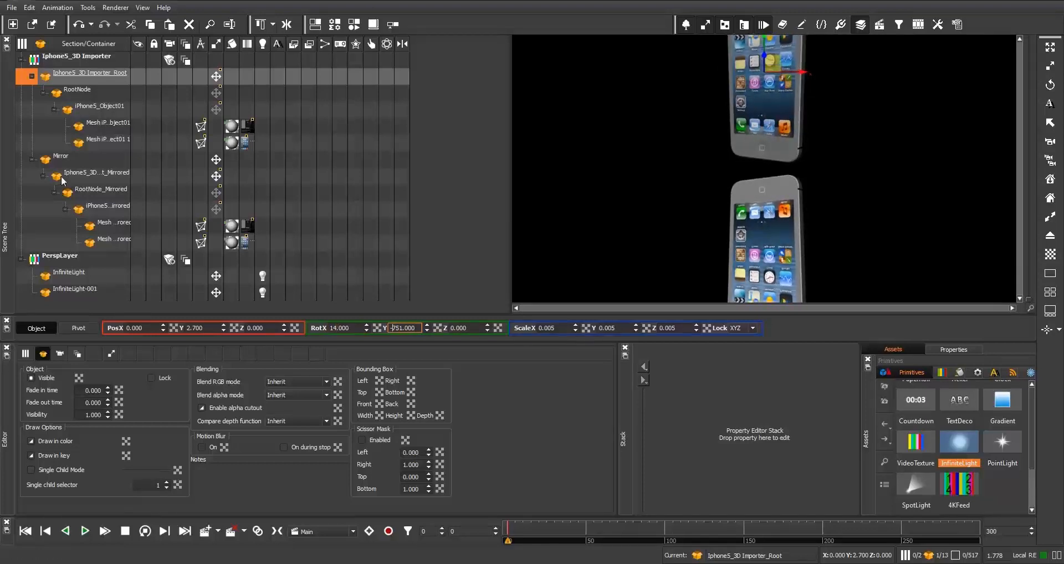
- Move the Mirror node down to Y position -1.6
left_click(60, 158)
left_click(214, 328)
scroll(214, 328, "down", 5)
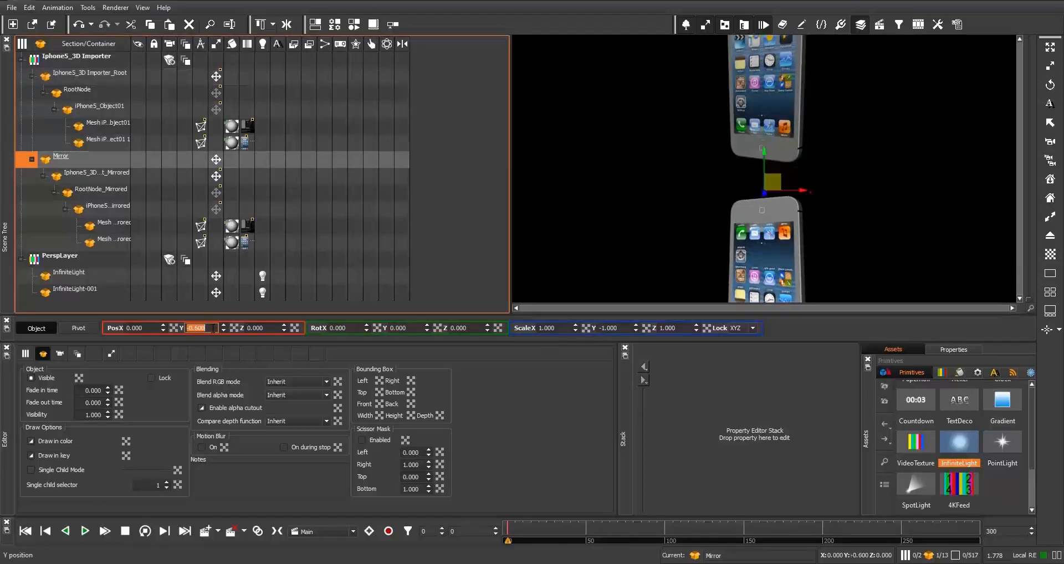
scroll(213, 328, "down", 5)
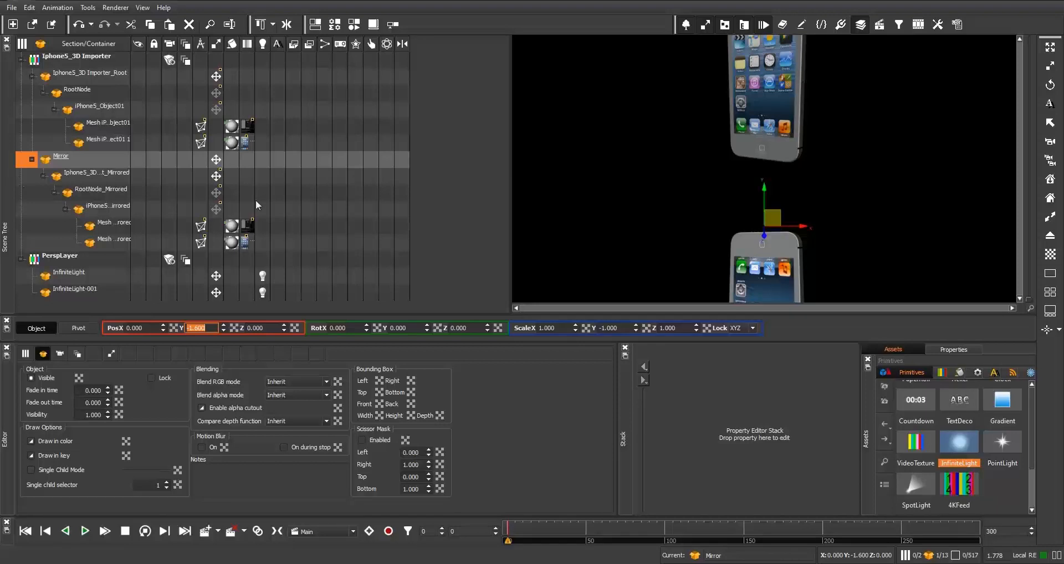
- Change the diffuse colour of the original iPhone body mesh to green
left_click(239, 129)
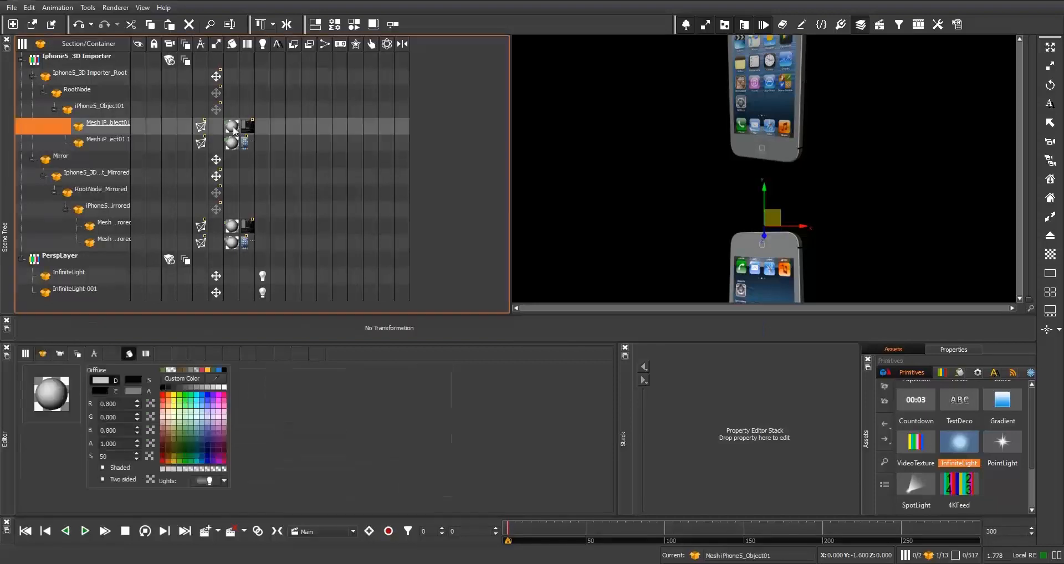
left_click(198, 399)
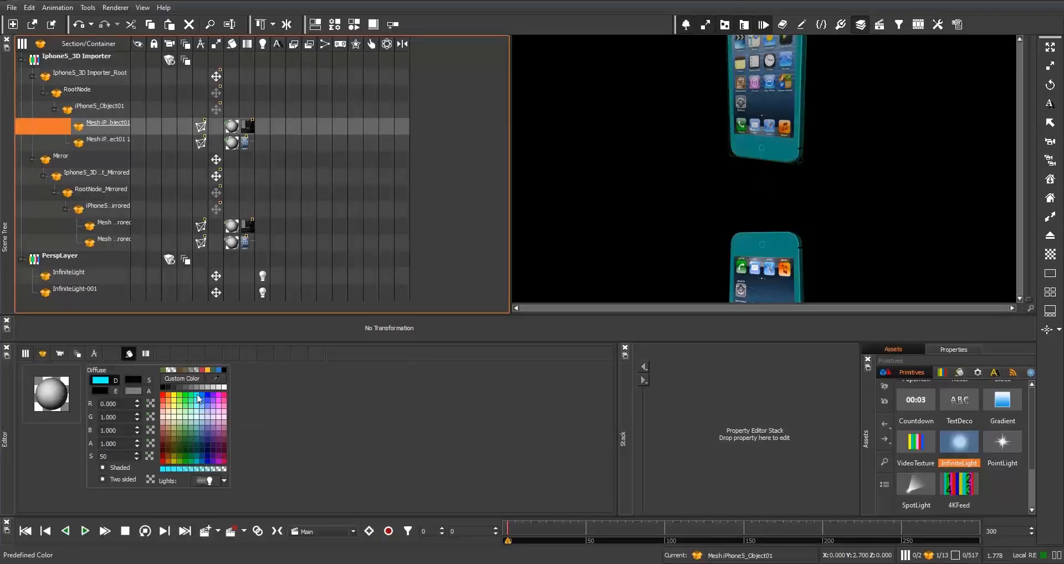
left_click(188, 409)
left_click(184, 398)
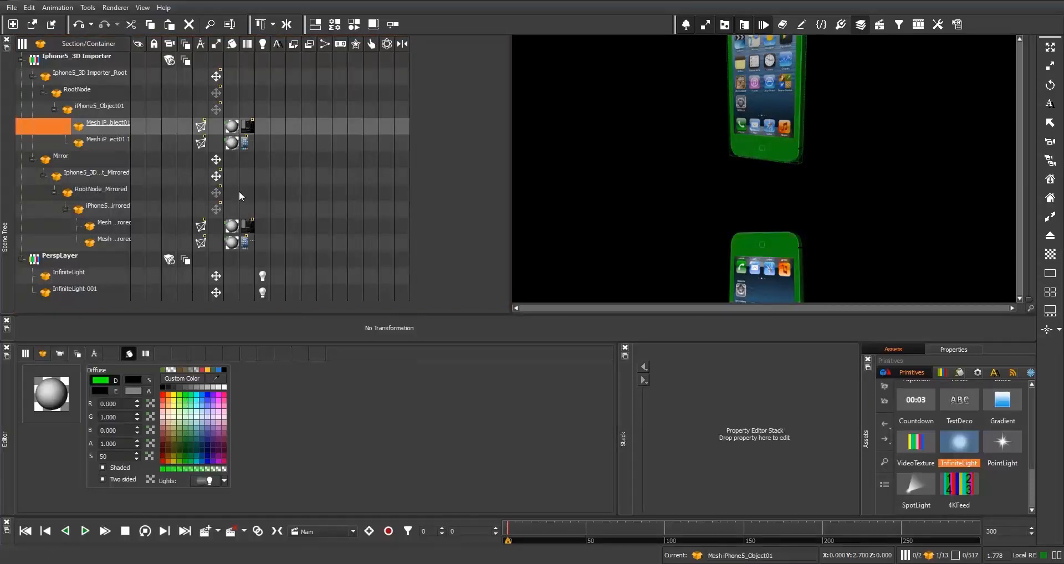
- Give the mirrored body mesh a green diffuse with alpha about 0.55, and set the mirrored screen mesh's alpha to about 0.45
left_click(250, 143)
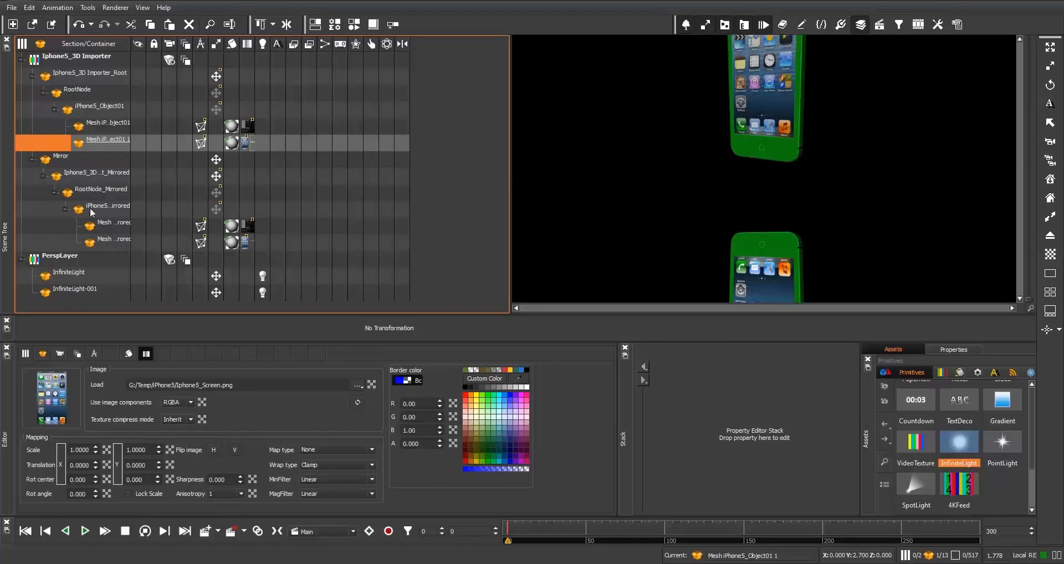
left_click(232, 226)
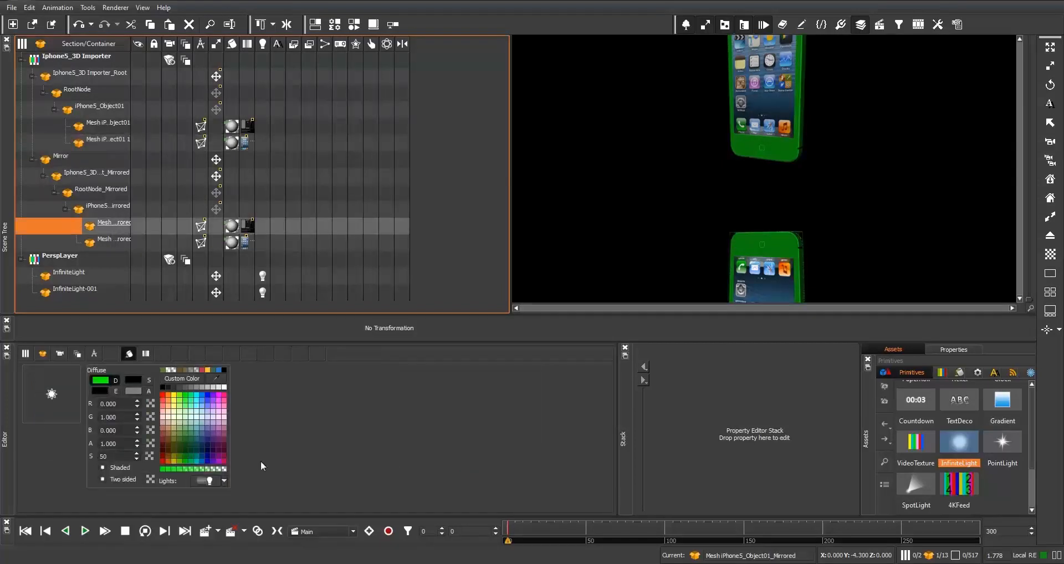
left_click(209, 404)
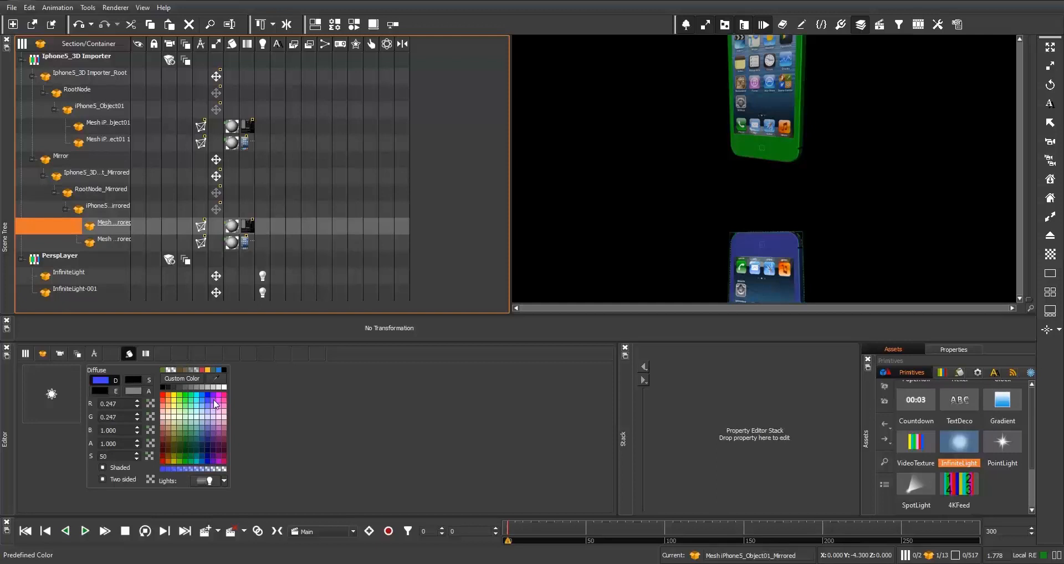
left_click(215, 404)
left_click(187, 396)
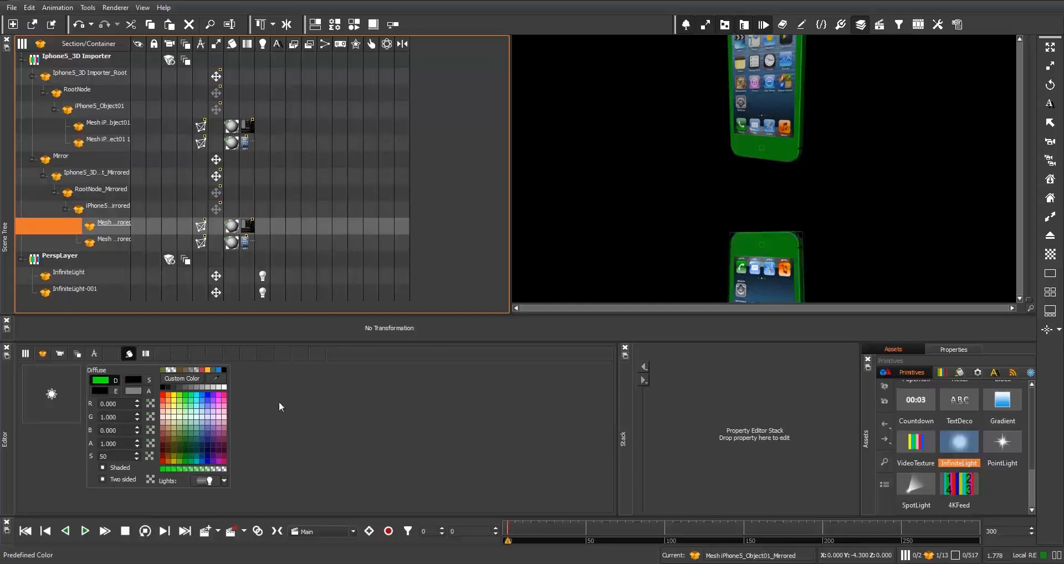
left_click(193, 471)
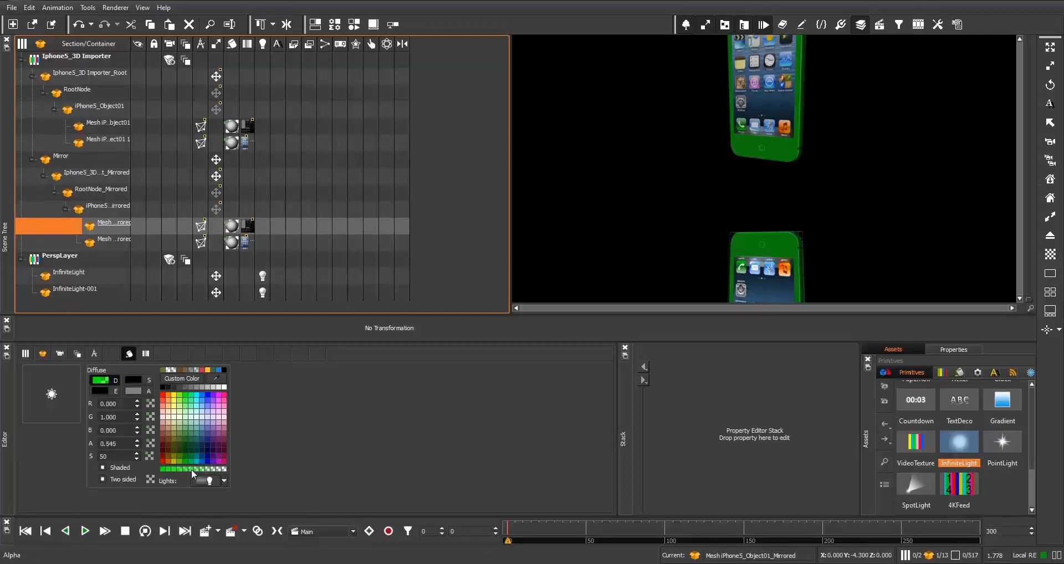
left_click(233, 244)
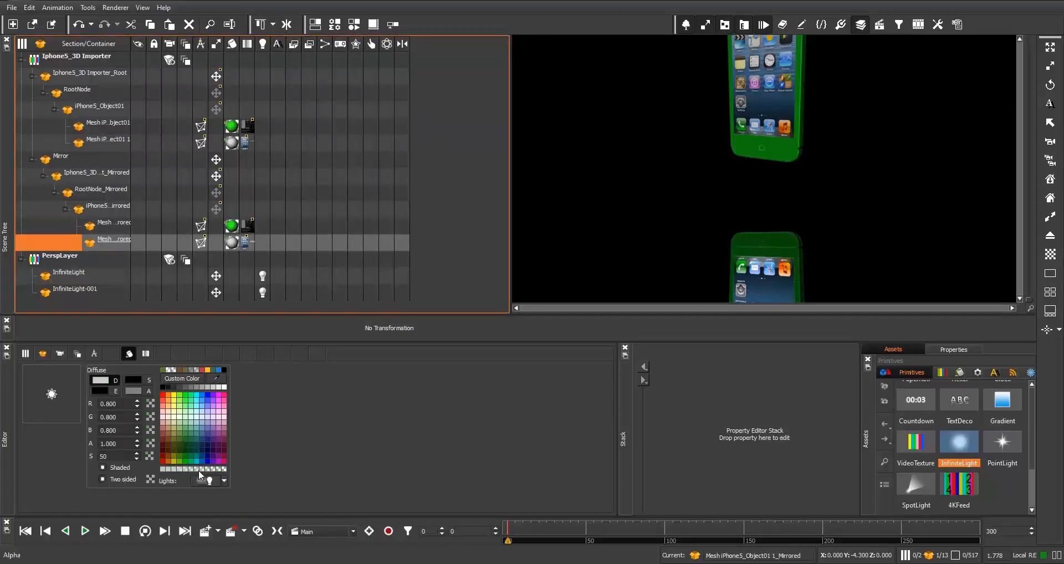
left_click(198, 470)
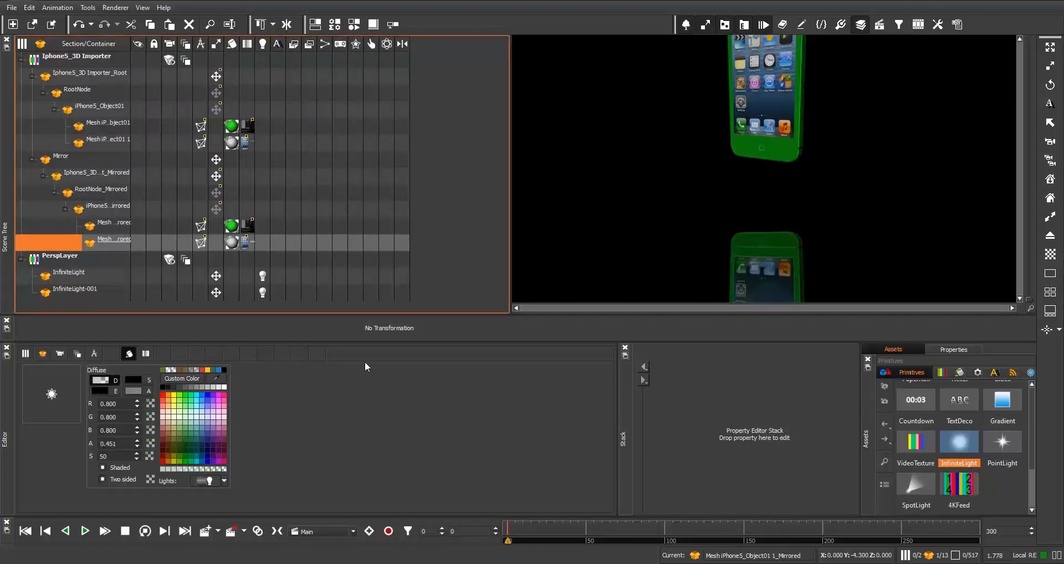
- Rotate the original iPhone root to -721° on Y and move it to Y 1.9
left_click(91, 75)
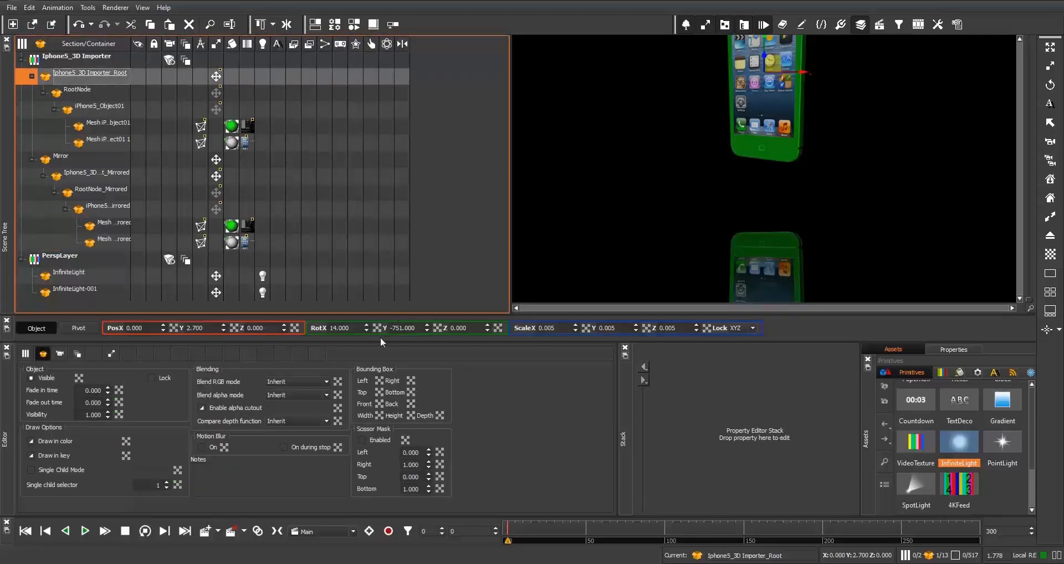
left_click_drag(427, 328, 415, 219)
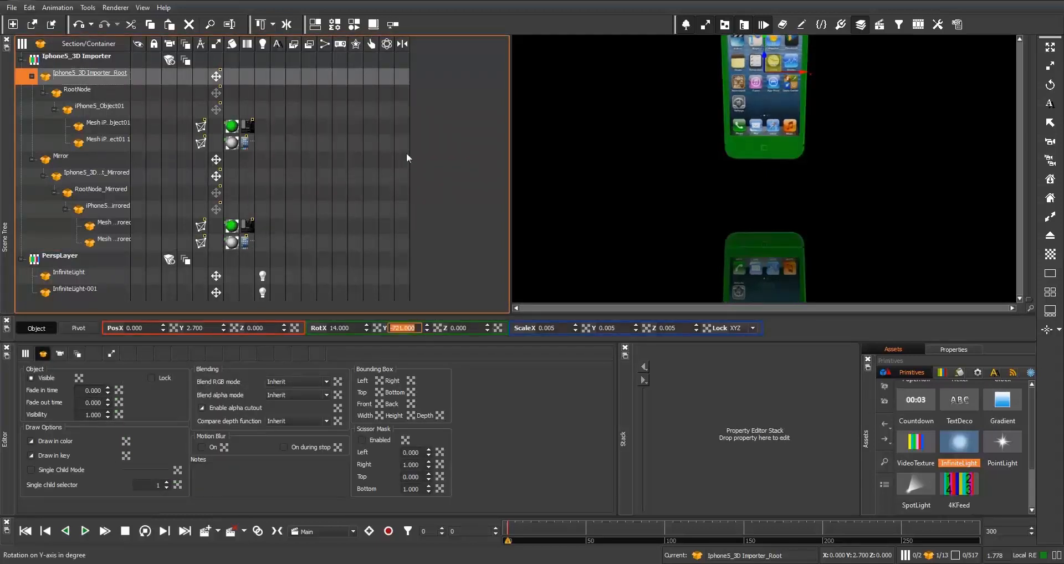
left_click_drag(224, 329, 224, 384)
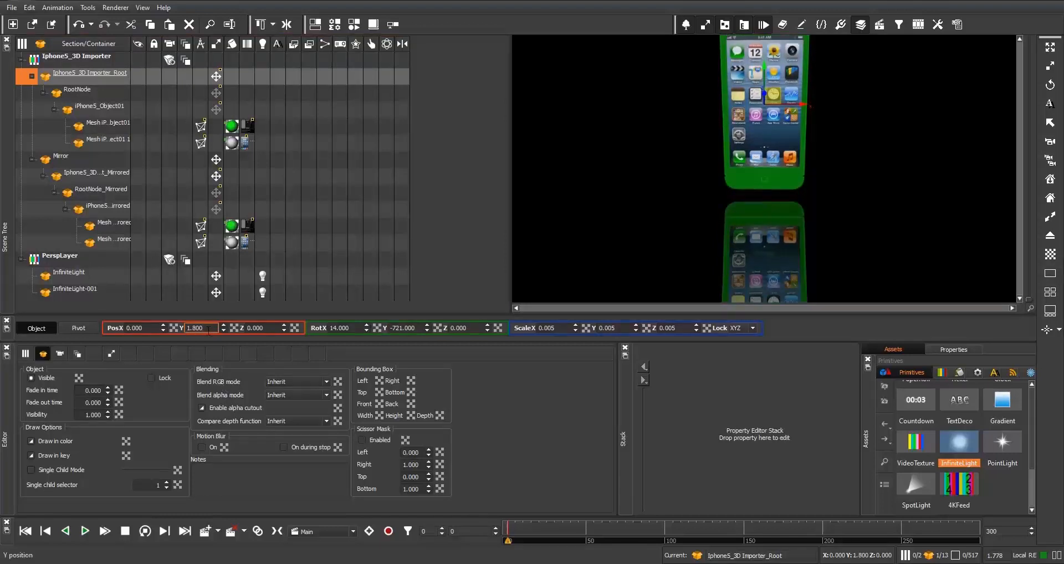
scroll(210, 328, "up", 1)
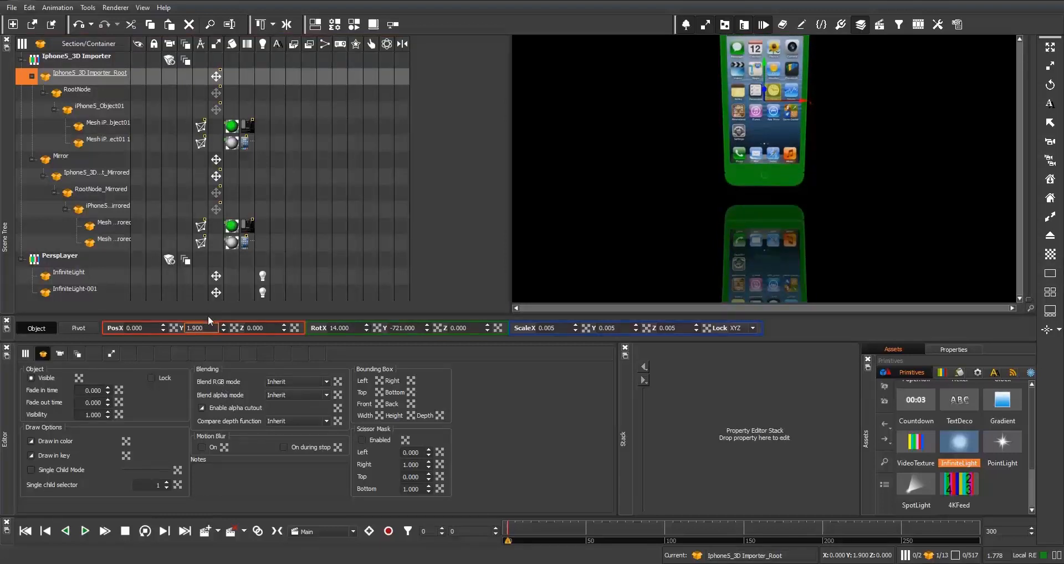